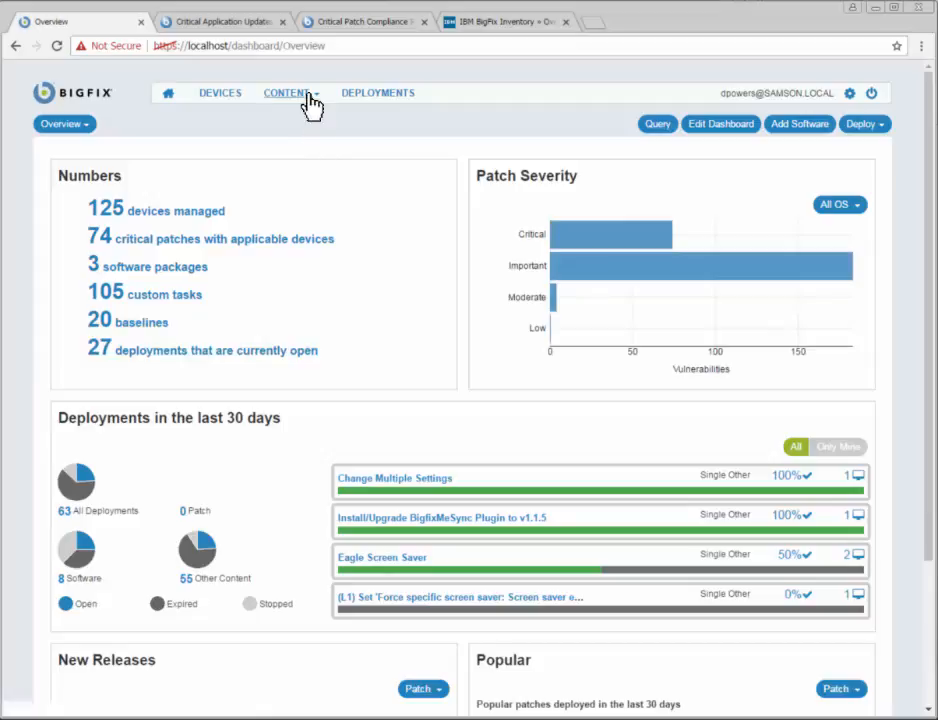
Go to the profile content list and view the overview of the Win10 - Basic Lock Down profile.
{"action": "left_click", "coordinate": [305, 93]}
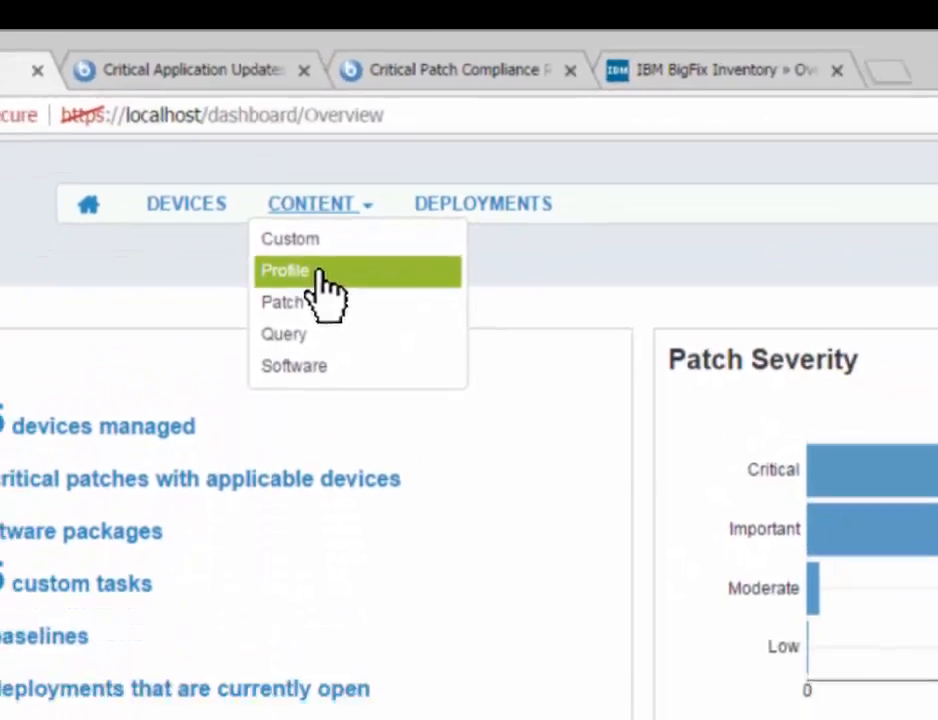
{"action": "left_click", "coordinate": [338, 366]}
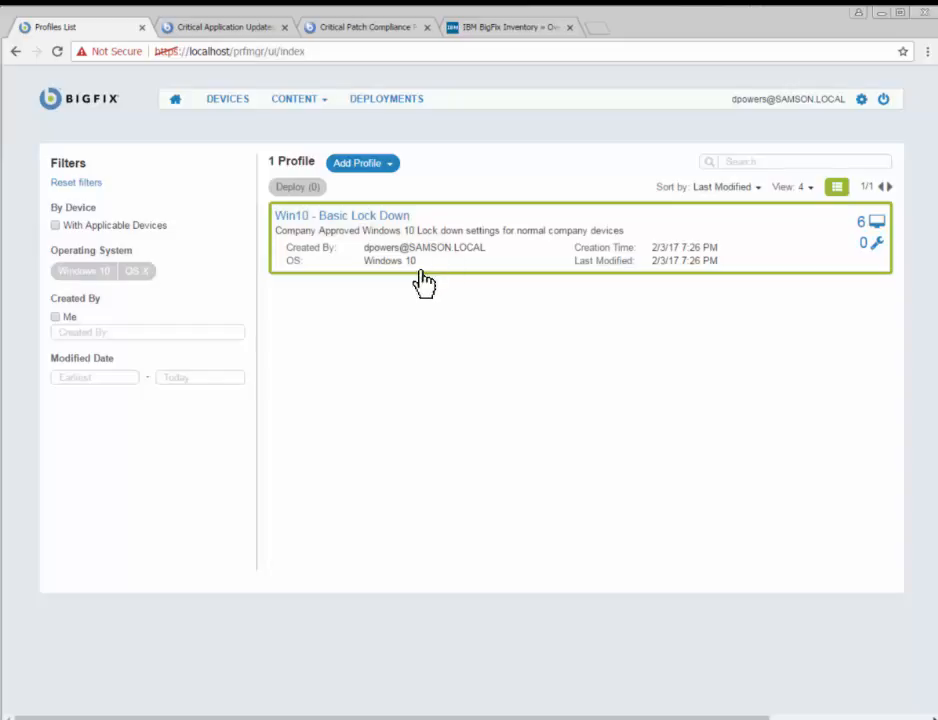
{"action": "left_click", "coordinate": [342, 215]}
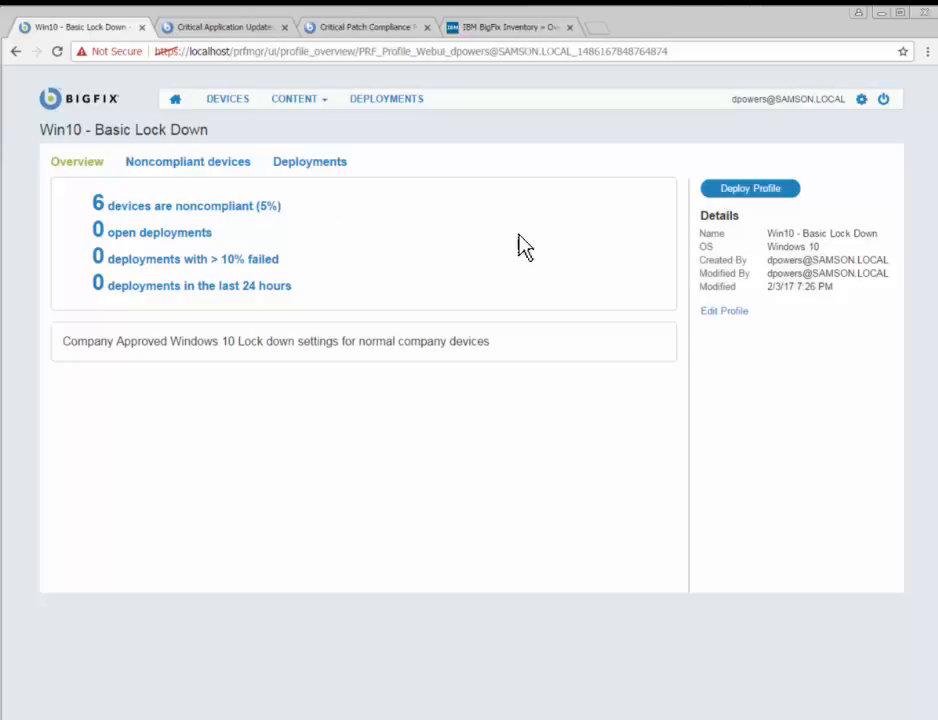
Return to the profile list and start adding a new Windows 10 profile.
{"action": "left_click", "coordinate": [310, 99]}
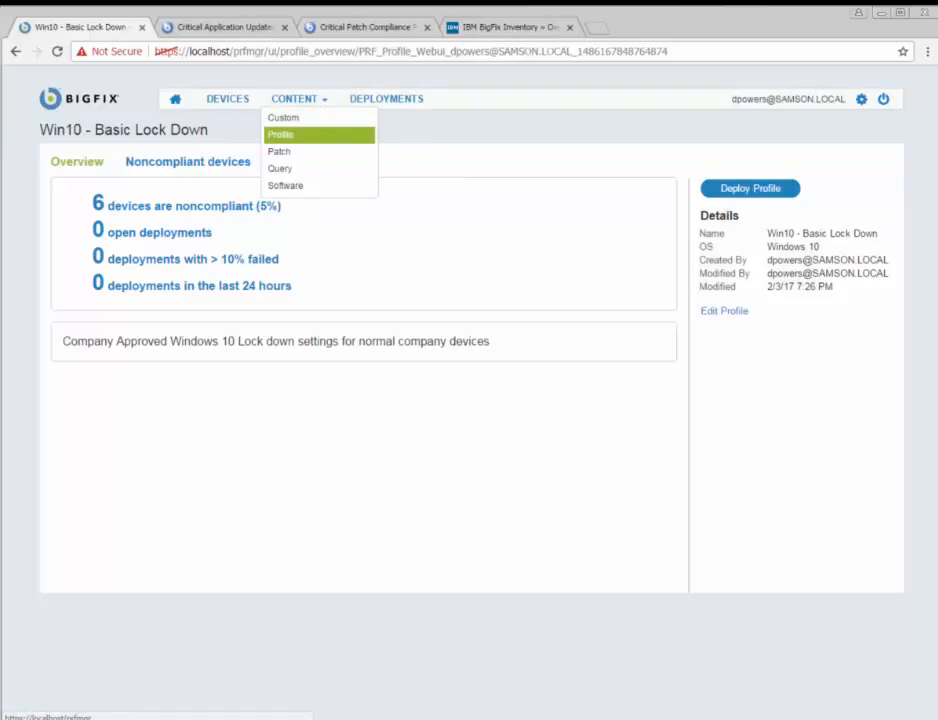
{"action": "left_click", "coordinate": [280, 134]}
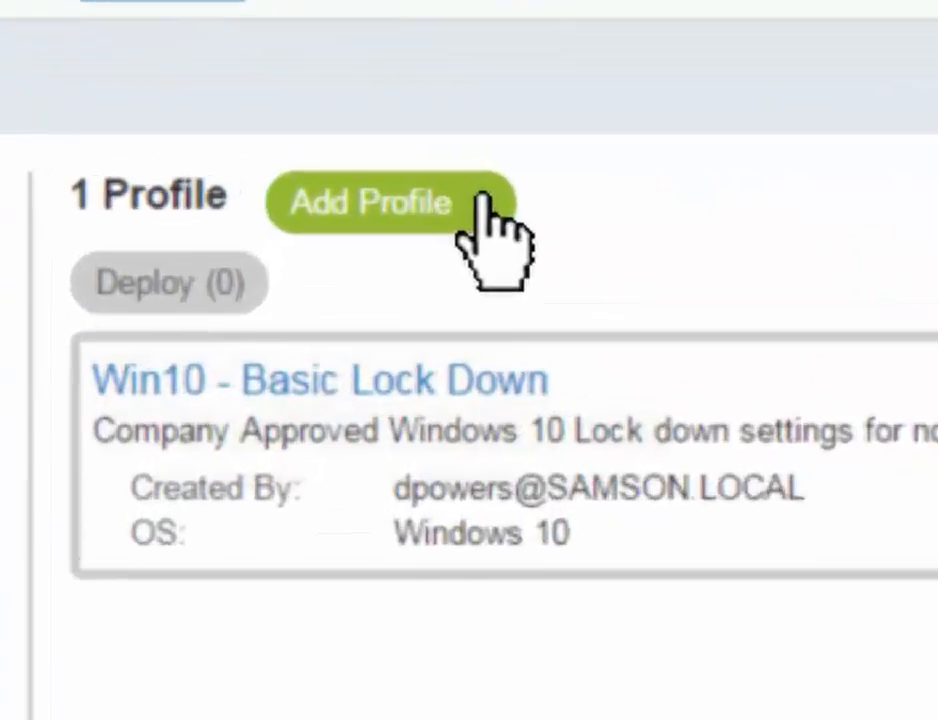
{"action": "left_click", "coordinate": [388, 165]}
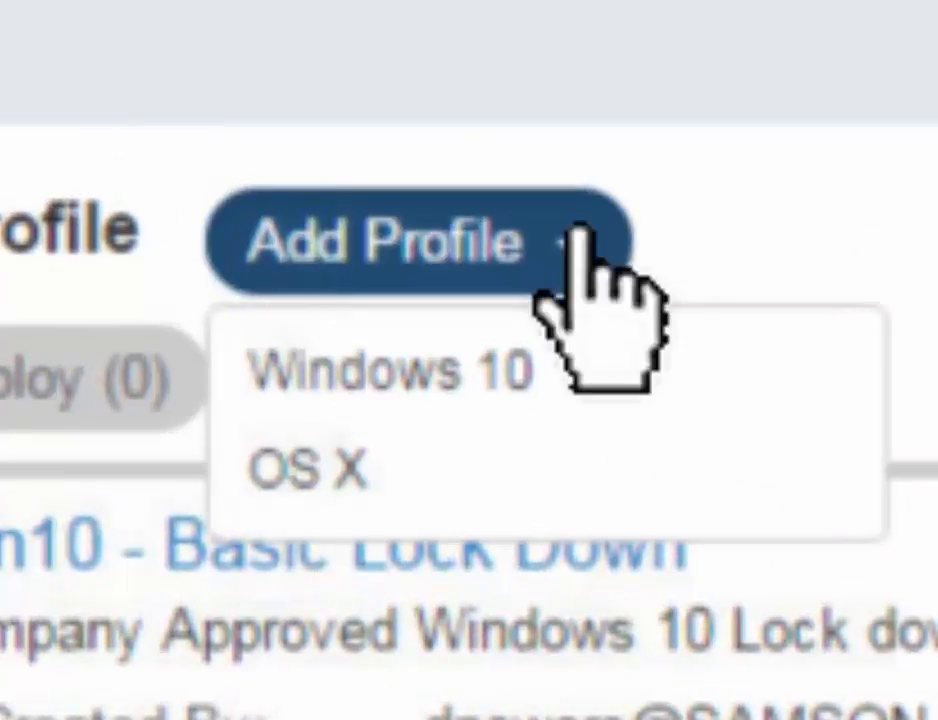
{"action": "left_click", "coordinate": [390, 372]}
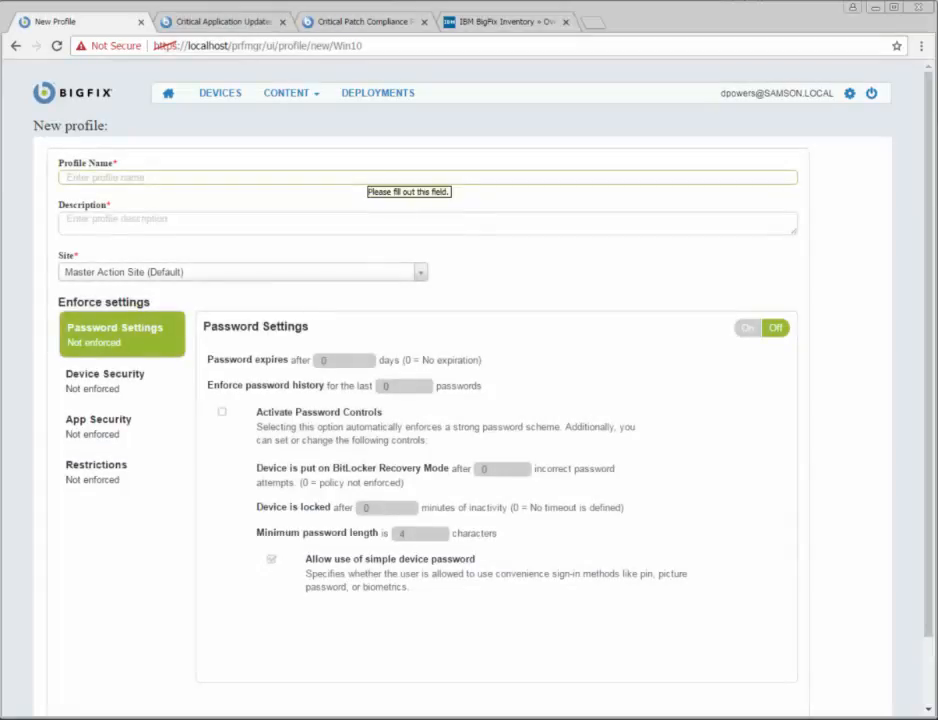
Name the profile "Scure Windows lock down" with the description "Testing Locked down fatures", and assign it to the Win10 Adoption site.
{"action": "left_click", "coordinate": [334, 176]}
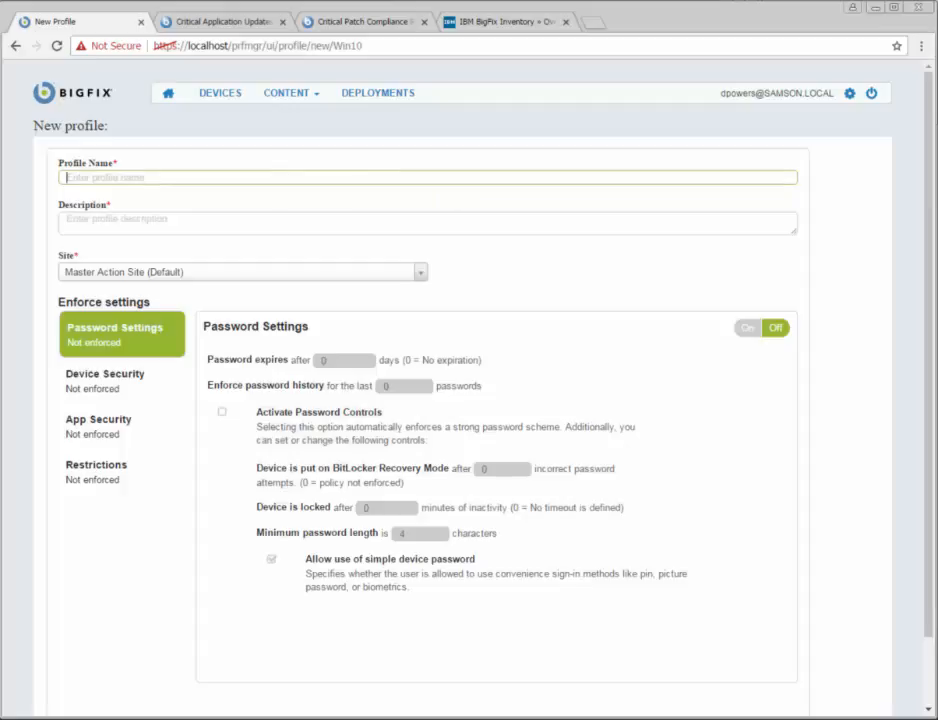
{"action": "type", "text": "Scure Windows lock down"}
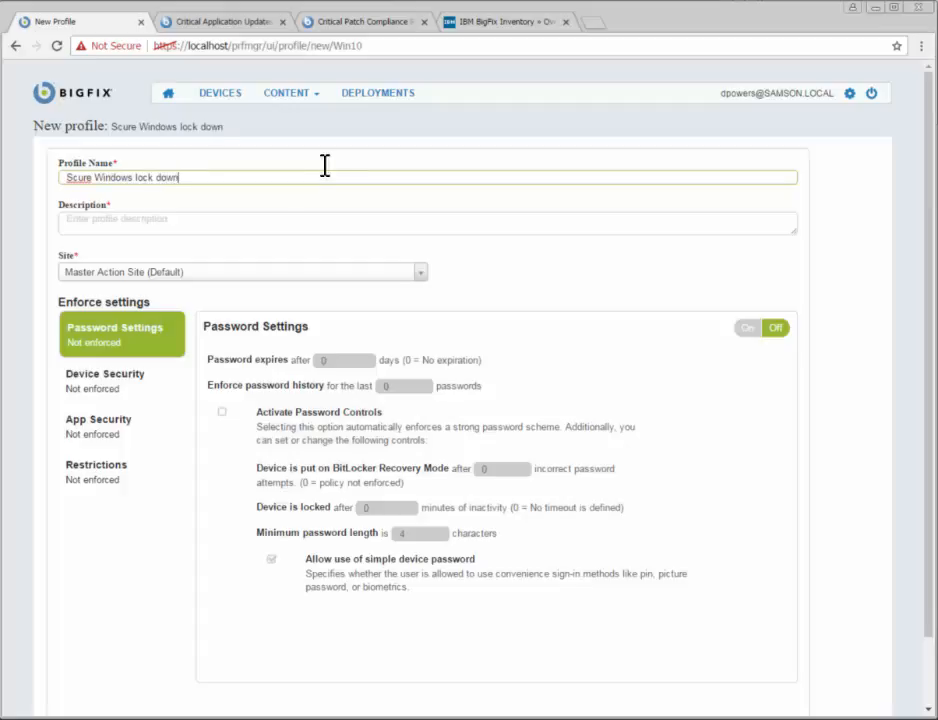
{"action": "key", "text": "Tab"}
{"action": "type", "text": "T"}
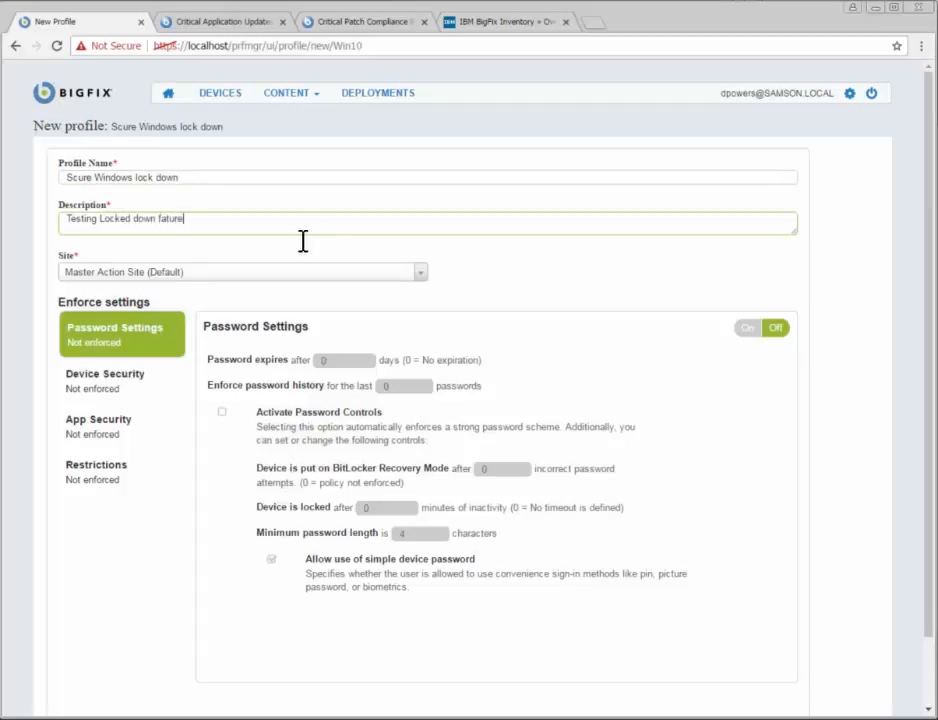
{"action": "left_click", "coordinate": [419, 272]}
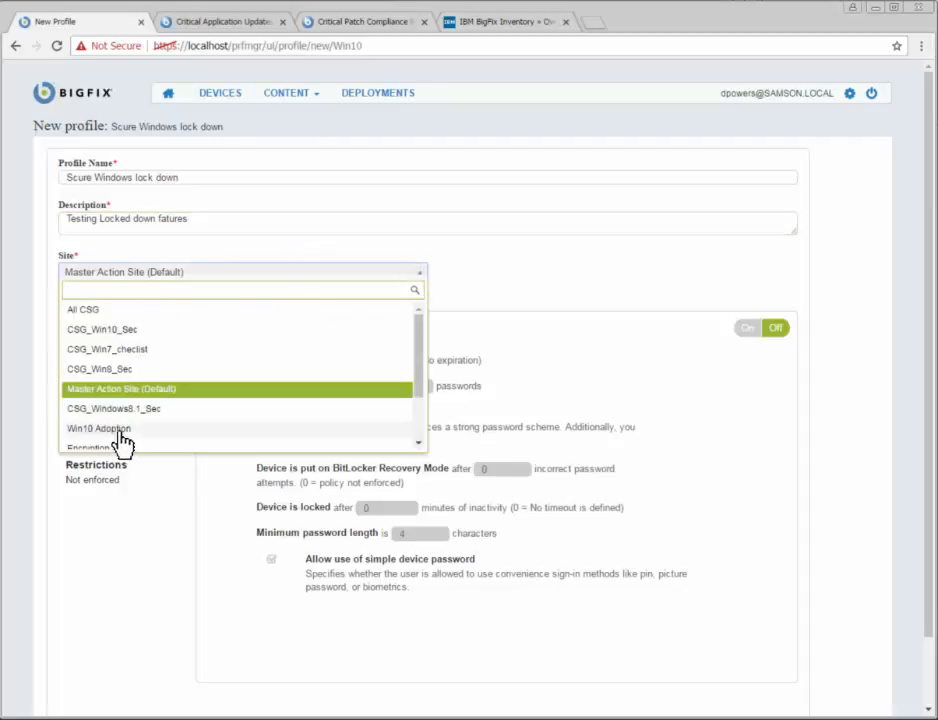
{"action": "left_click", "coordinate": [99, 428]}
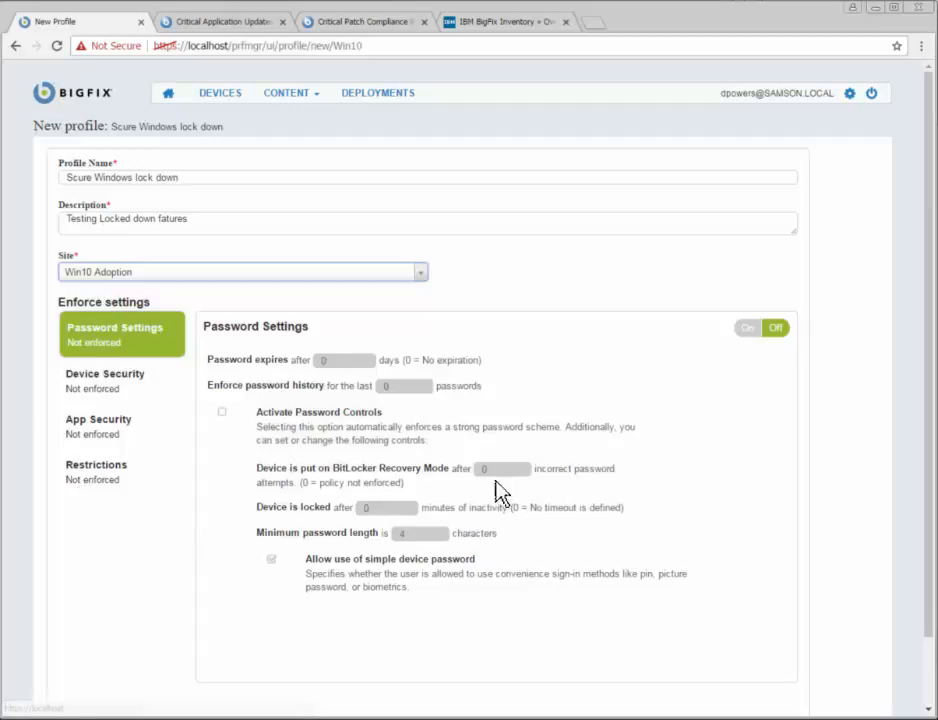
Turn on enforcement of the Password Settings and make passwords expire after 20 days.
{"action": "left_click", "coordinate": [752, 329]}
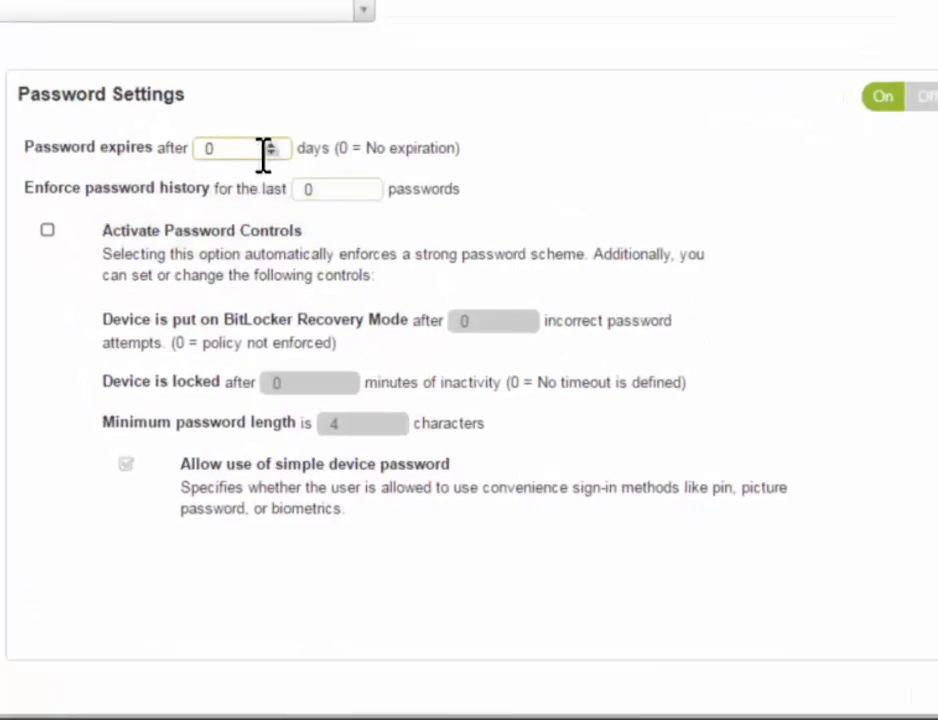
{"action": "double_click", "coordinate": [218, 148]}
{"action": "type", "text": "8"}
{"action": "key", "text": "BackSpace"}
{"action": "type", "text": "2"}
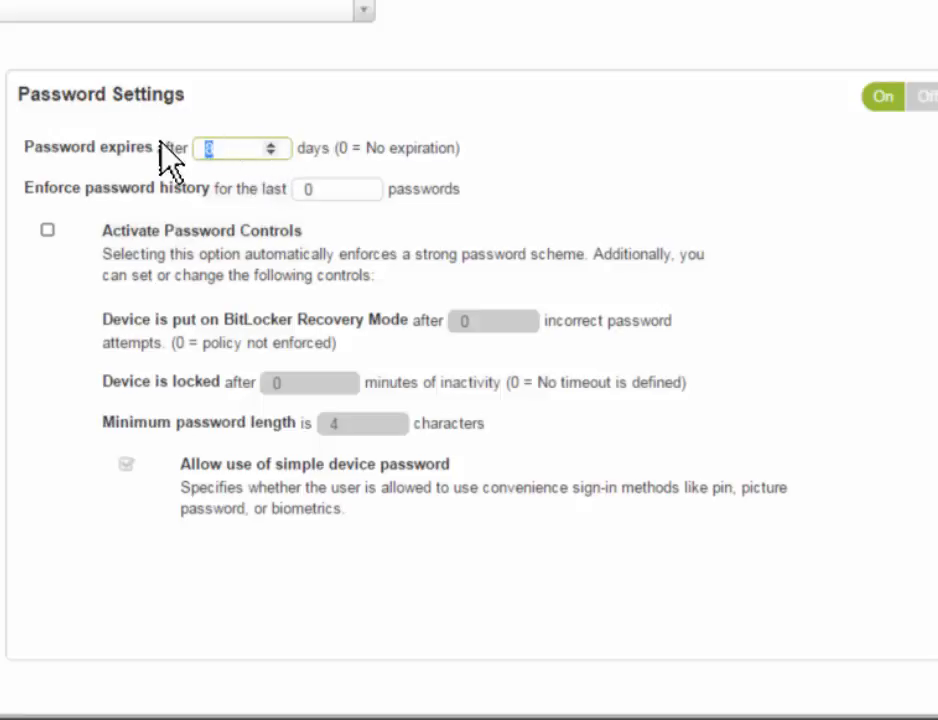
{"action": "type", "text": "0"}
{"action": "left_click", "coordinate": [350, 188]}
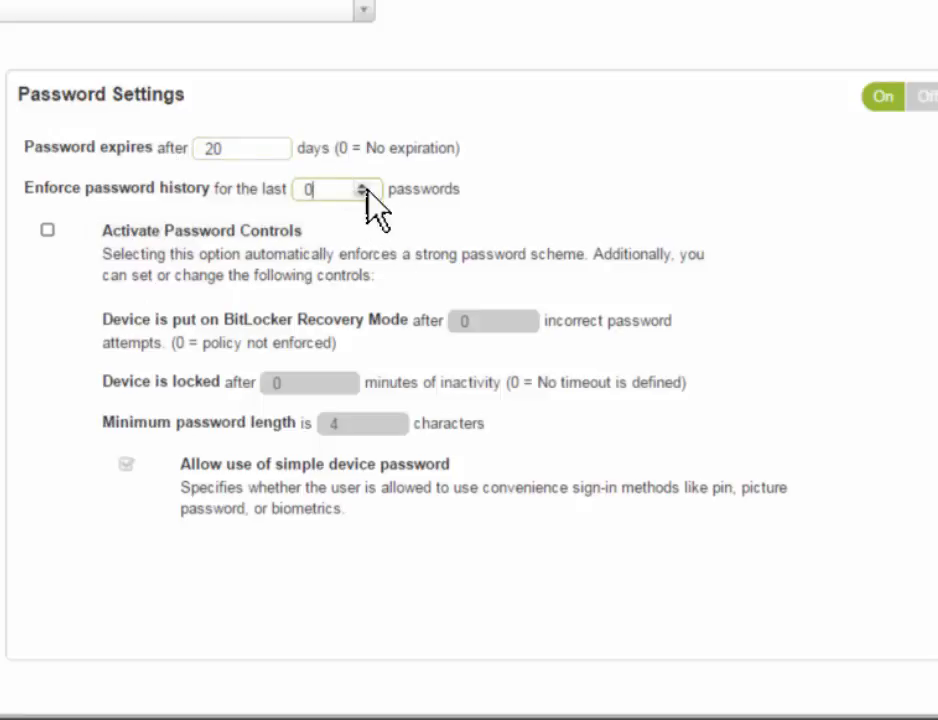
{"action": "left_click", "coordinate": [364, 186]}
{"action": "left_click", "coordinate": [363, 192]}
Activate the password controls and lock the device after 5 minutes of inactivity.
{"action": "left_click", "coordinate": [47, 230]}
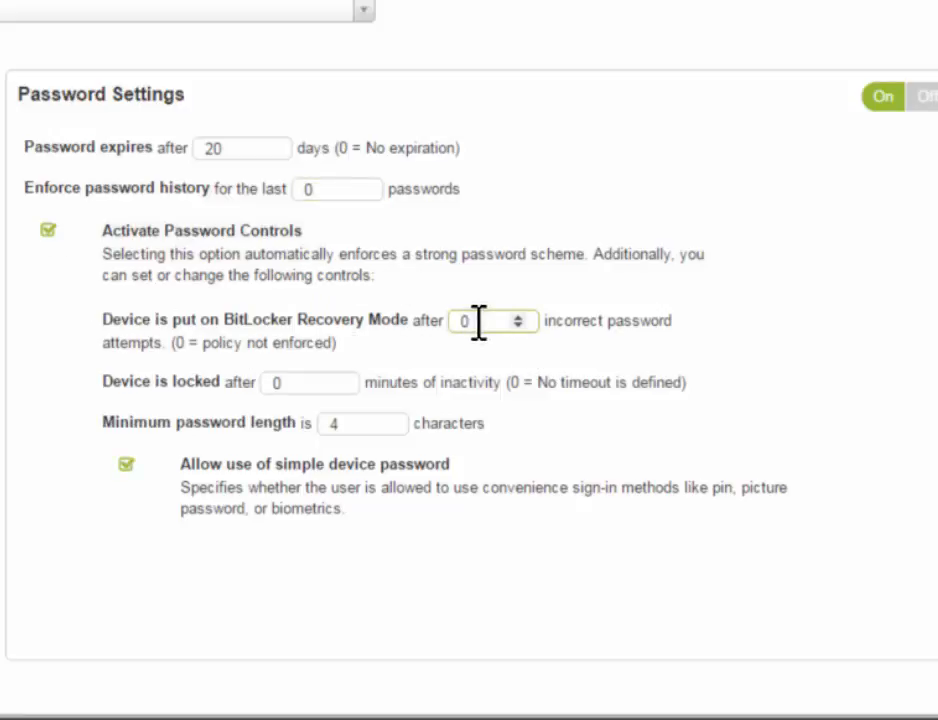
{"action": "left_click", "coordinate": [339, 379]}
{"action": "left_click", "coordinate": [339, 379]}
{"action": "left_click", "coordinate": [339, 379]}
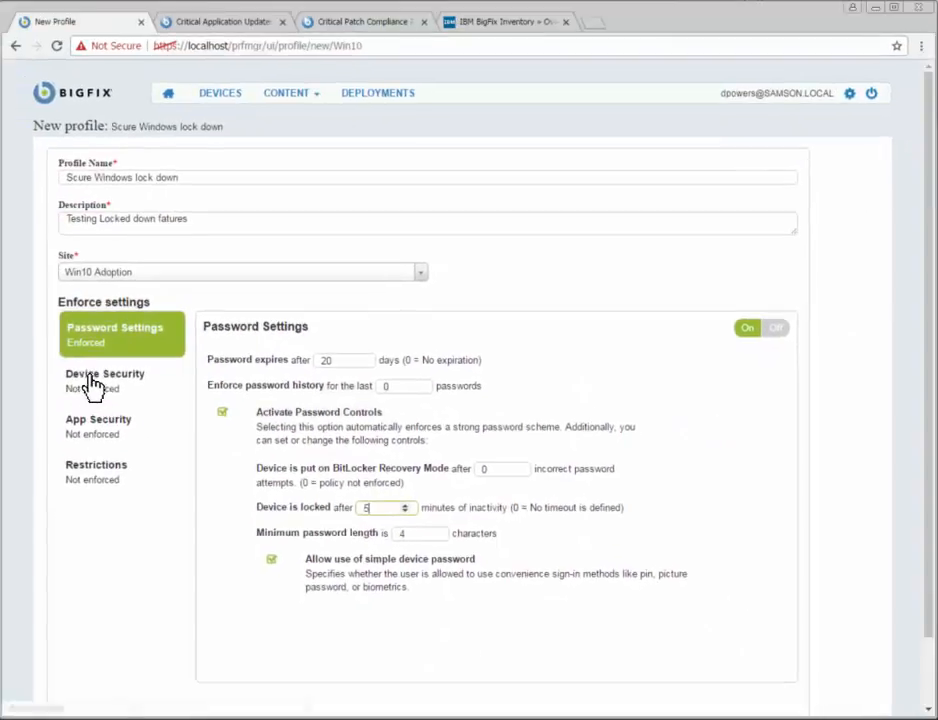
Turn on enforcement of Device Security and disallow both storage card use and device discovery.
{"action": "left_click", "coordinate": [49, 351]}
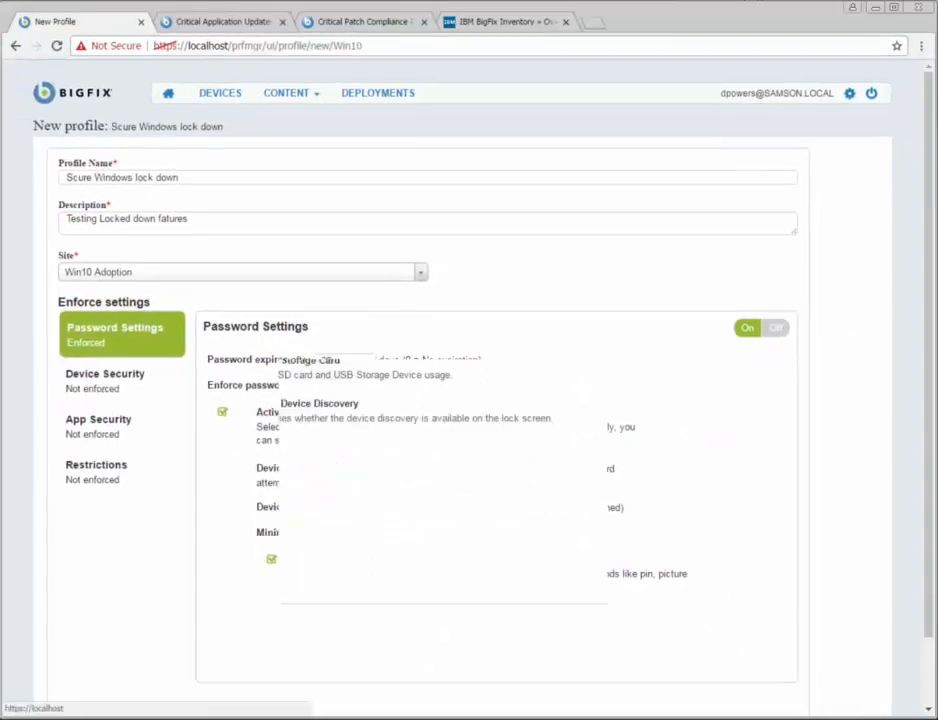
{"action": "left_click", "coordinate": [748, 328]}
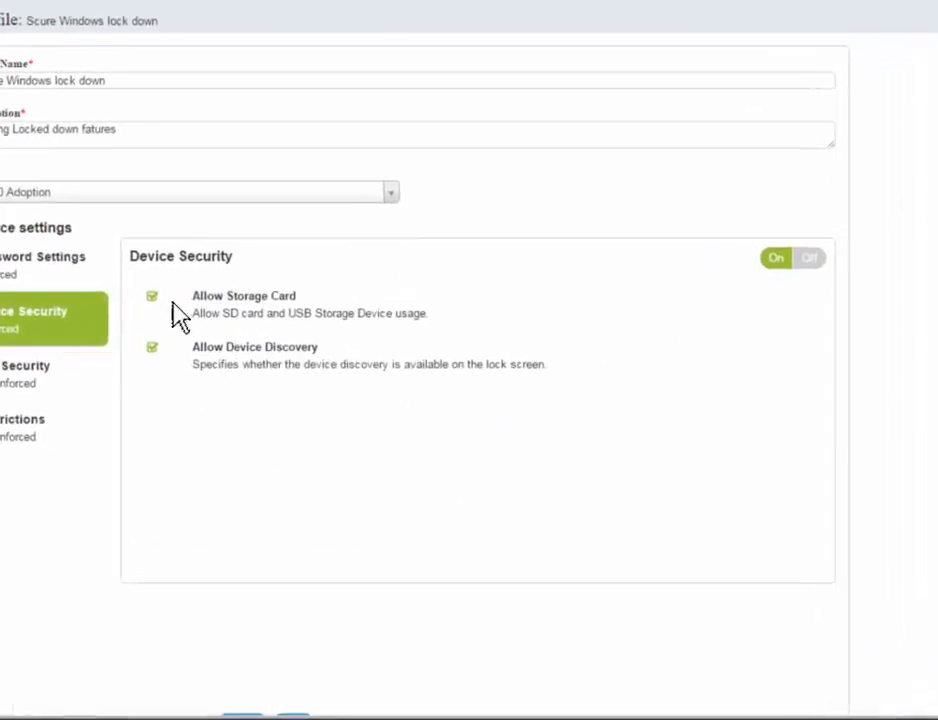
{"action": "left_click", "coordinate": [152, 296]}
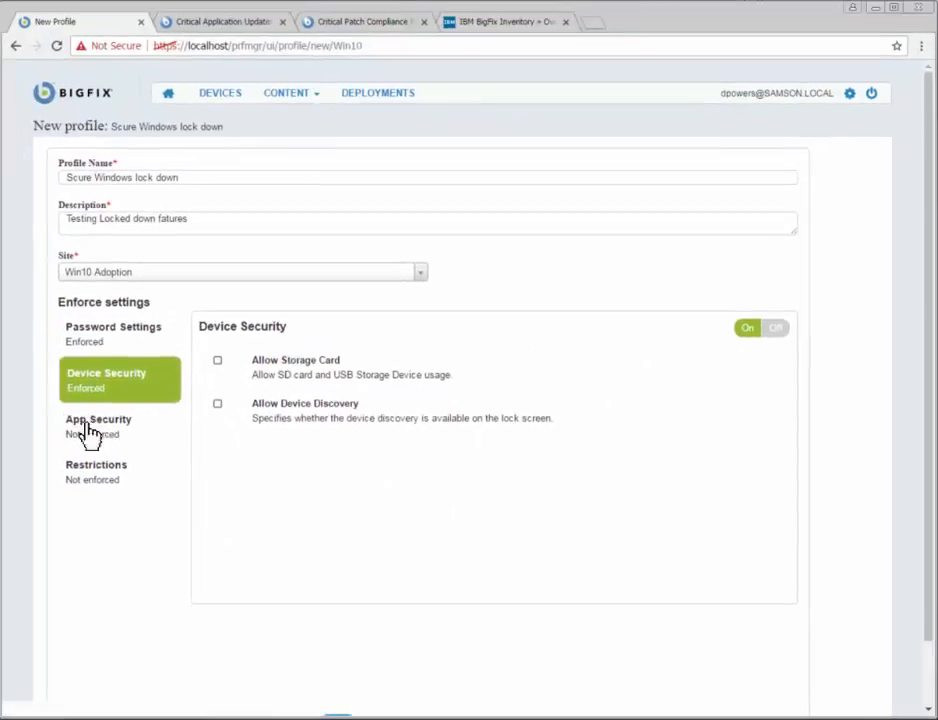
Turn on enforcement of App Security, with All Trusted Apps set to Allow and Developer Unlock set to Deny.
{"action": "left_click", "coordinate": [99, 426]}
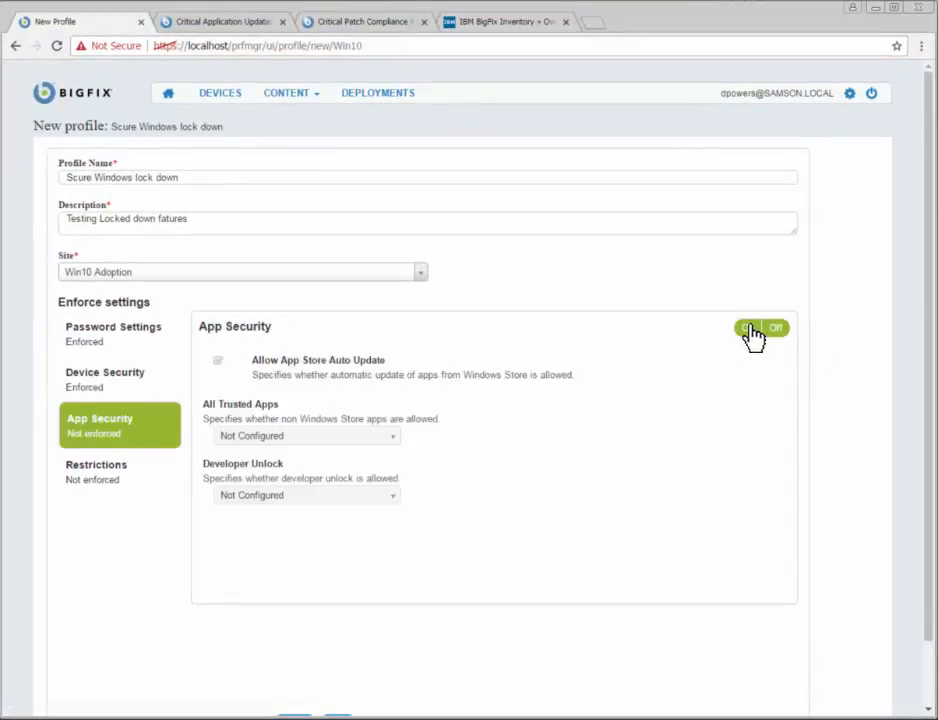
{"action": "left_click", "coordinate": [752, 333]}
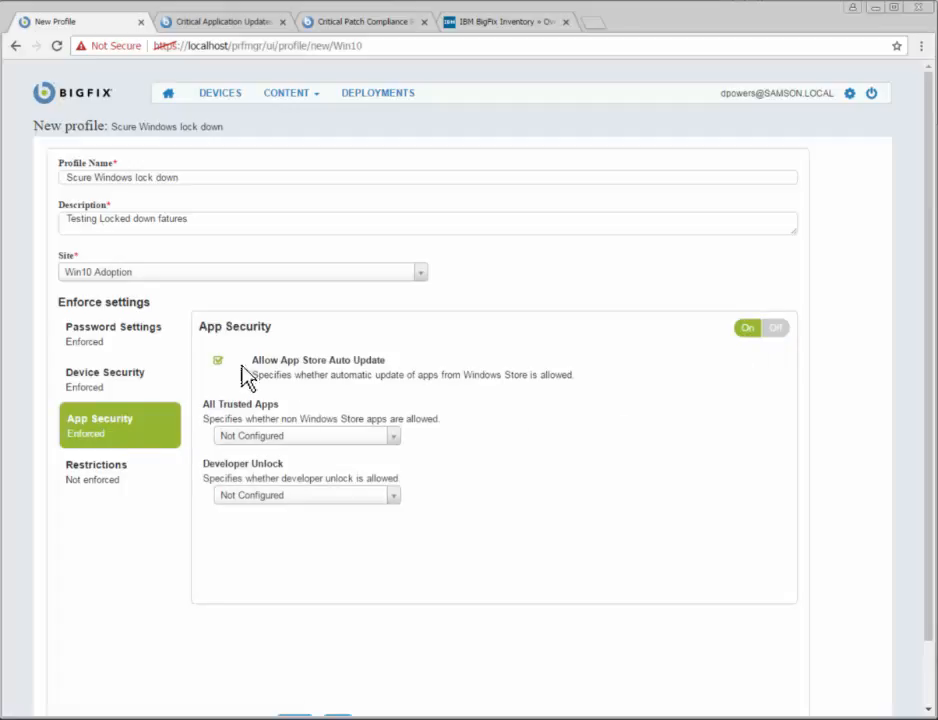
{"action": "left_click", "coordinate": [393, 445]}
{"action": "left_click", "coordinate": [245, 494]}
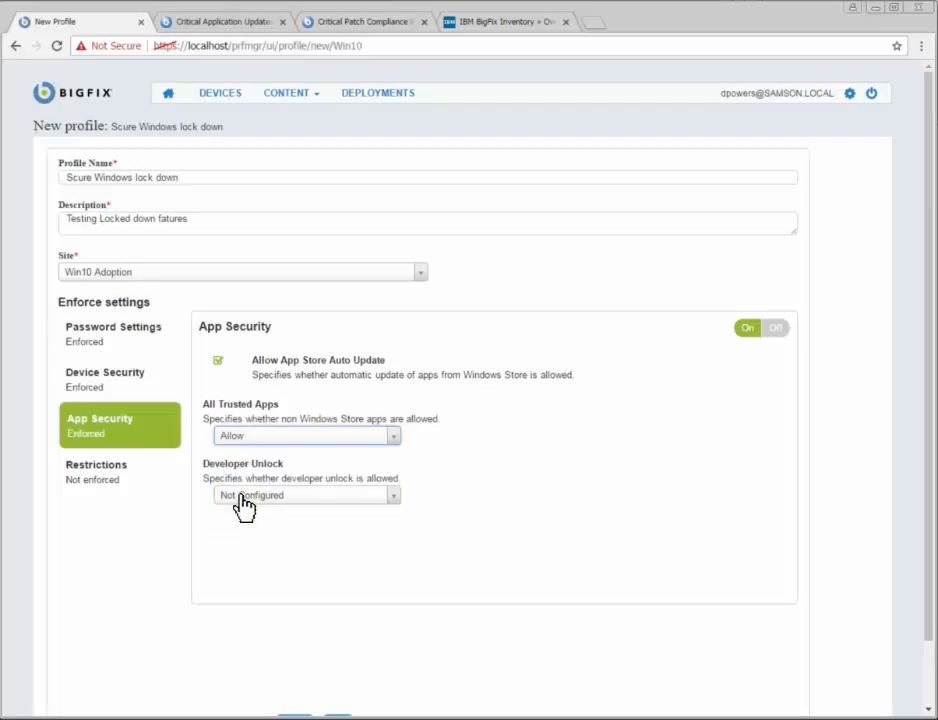
{"action": "left_click", "coordinate": [392, 496]}
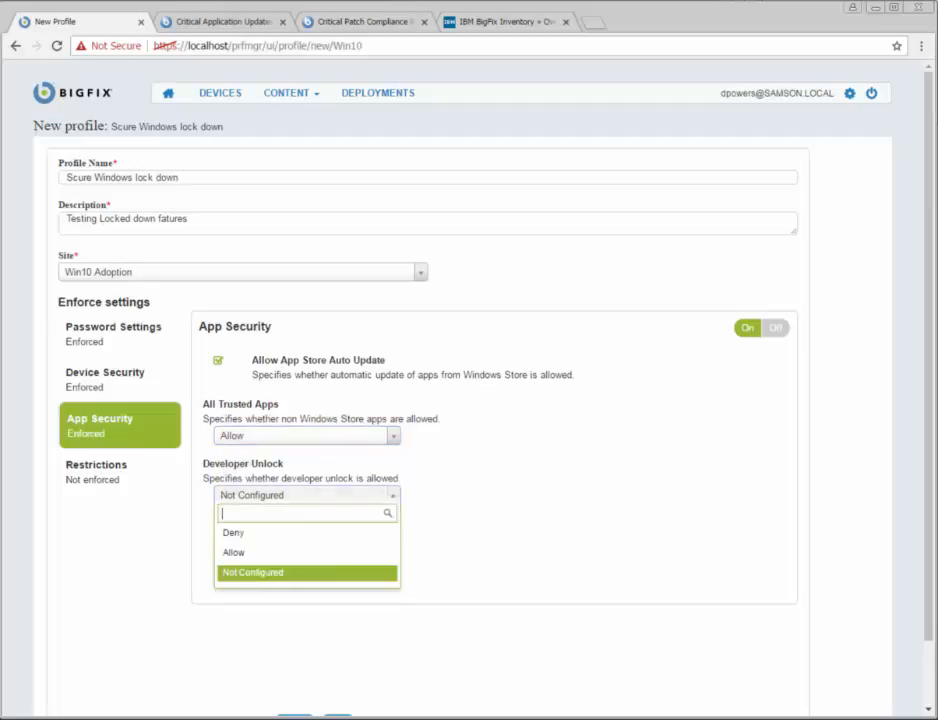
{"action": "left_click", "coordinate": [246, 535]}
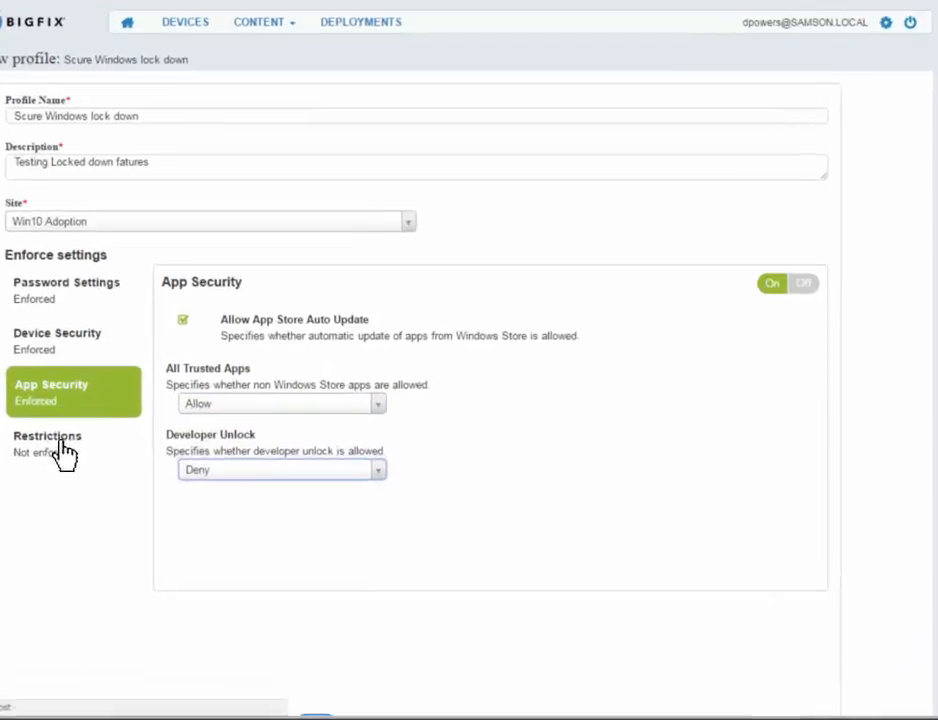
Turn on enforcement of Restrictions and set the Location service access to Force Location Off.
{"action": "left_click", "coordinate": [100, 468]}
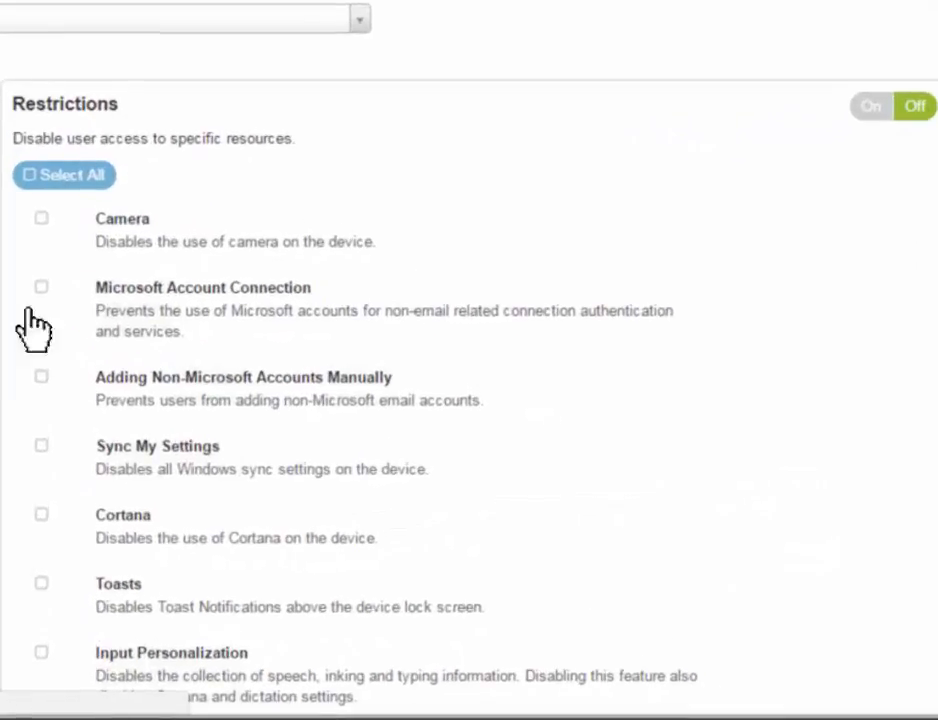
{"action": "left_click", "coordinate": [868, 108]}
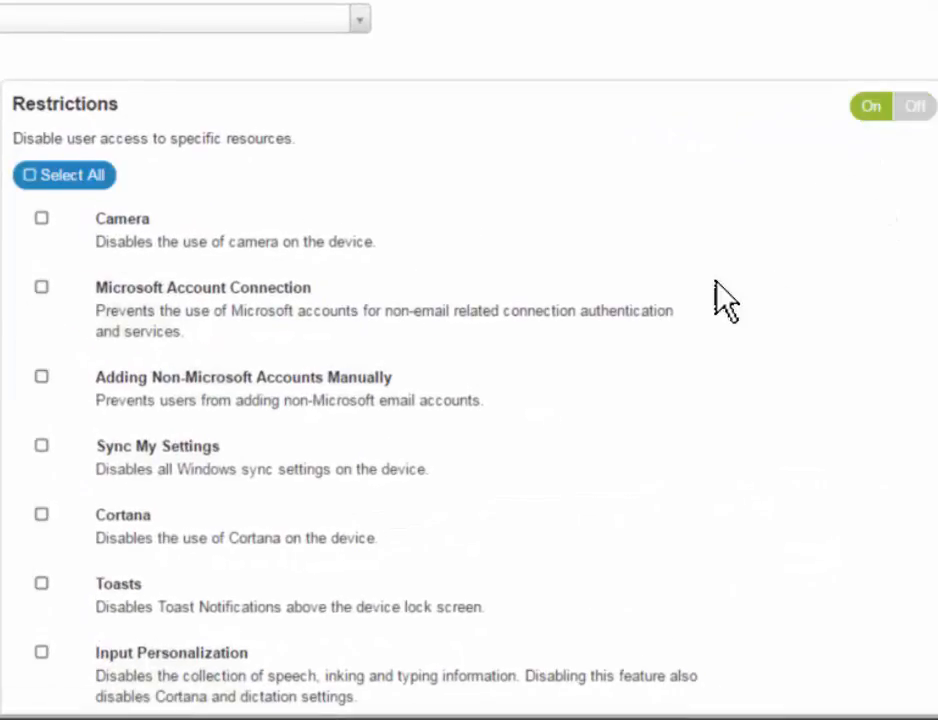
{"action": "scroll", "coordinate": [714, 282], "scroll_direction": "down", "scroll_amount": 2}
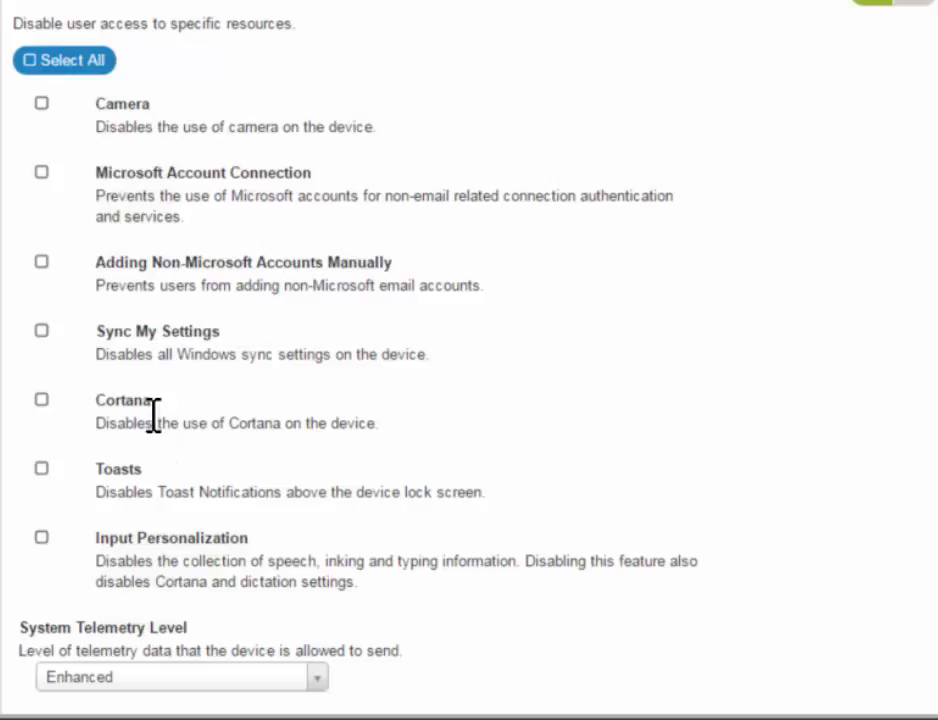
{"action": "scroll", "coordinate": [236, 565], "scroll_direction": "down", "scroll_amount": 2}
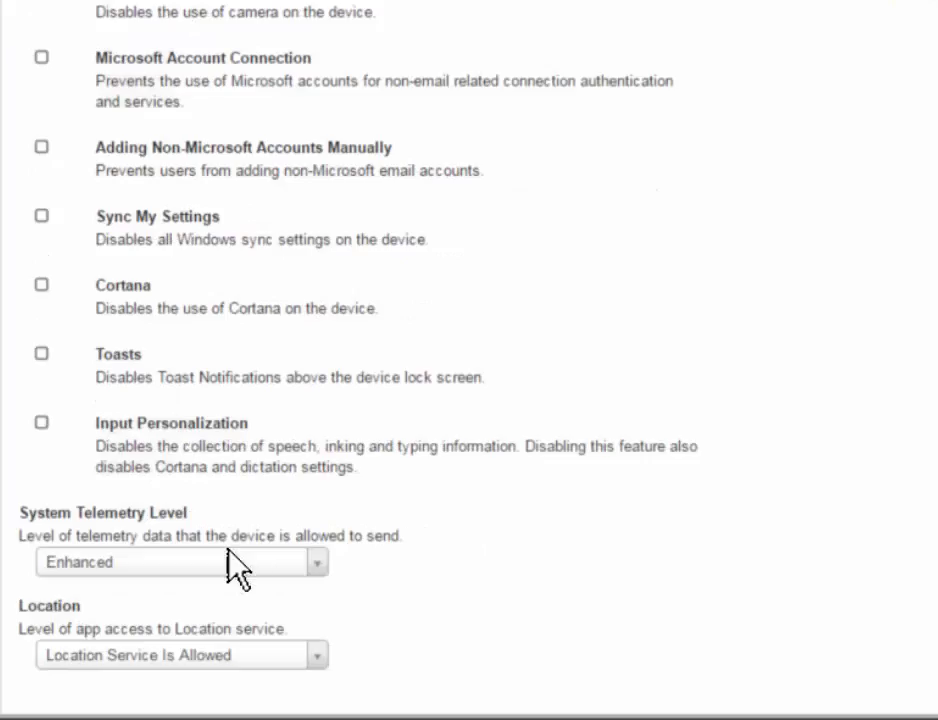
{"action": "scroll", "coordinate": [236, 565], "scroll_direction": "down", "scroll_amount": 4}
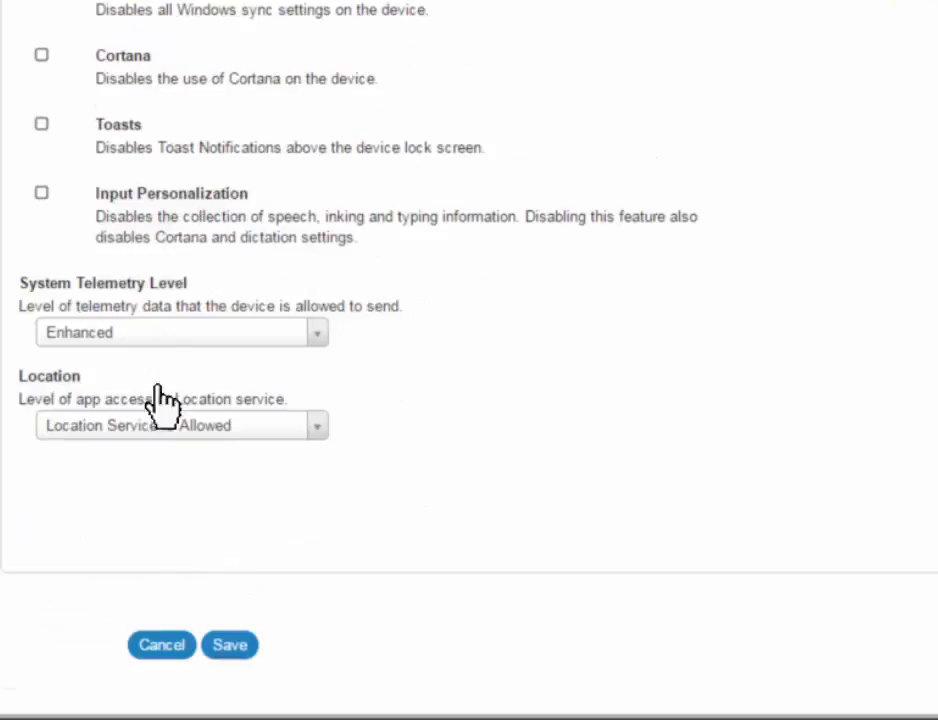
{"action": "left_click", "coordinate": [316, 430]}
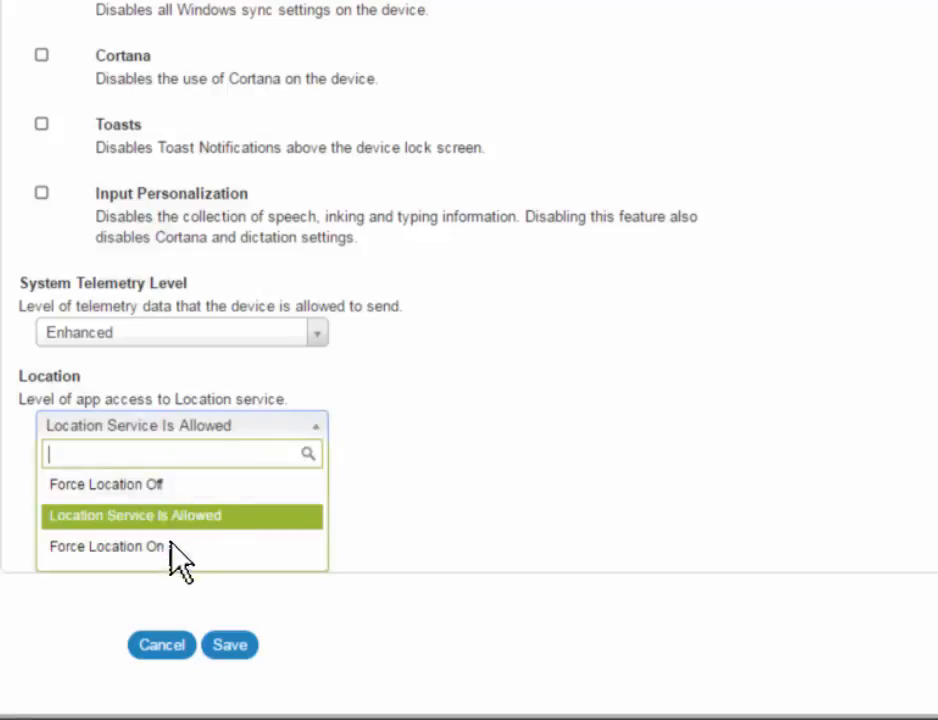
{"action": "left_click", "coordinate": [156, 484]}
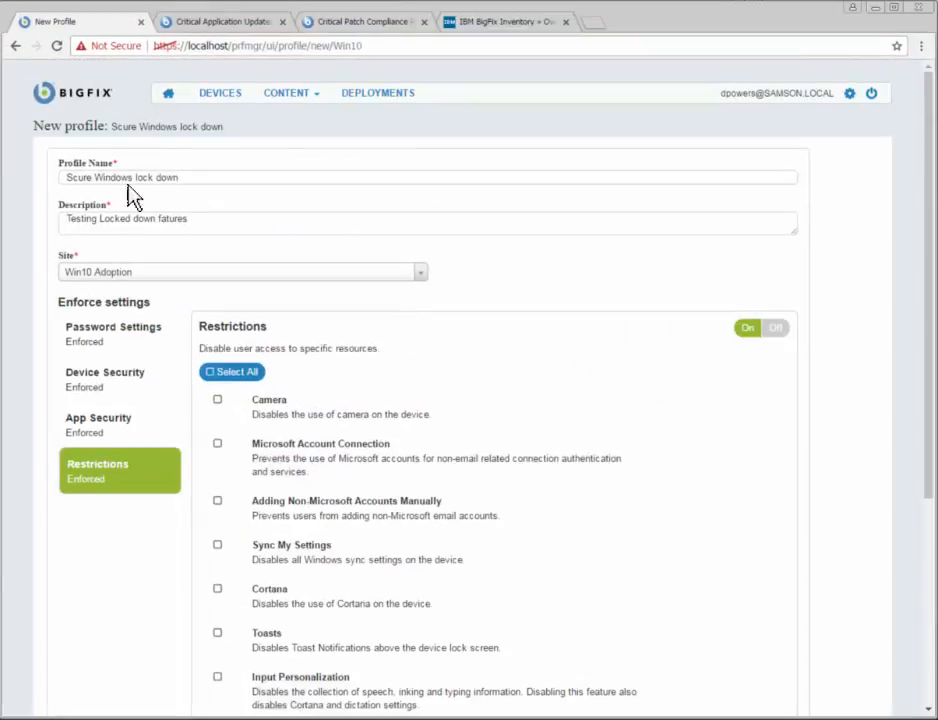
Save the new profile and close the confirmation message.
{"action": "scroll", "coordinate": [425, 420], "scroll_direction": "down", "scroll_amount": 3}
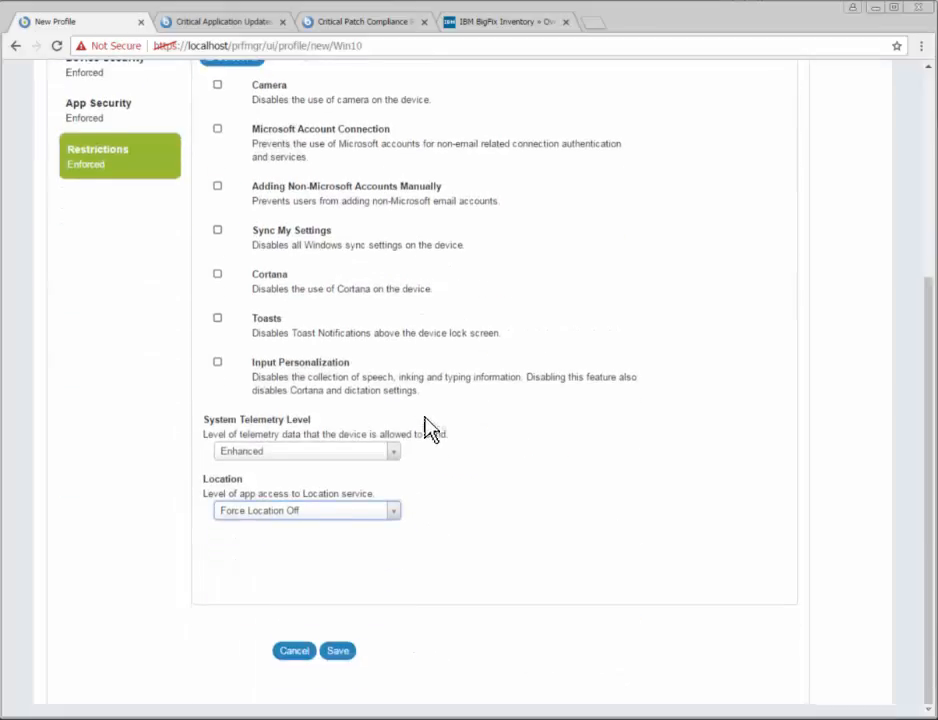
{"action": "left_click", "coordinate": [333, 651]}
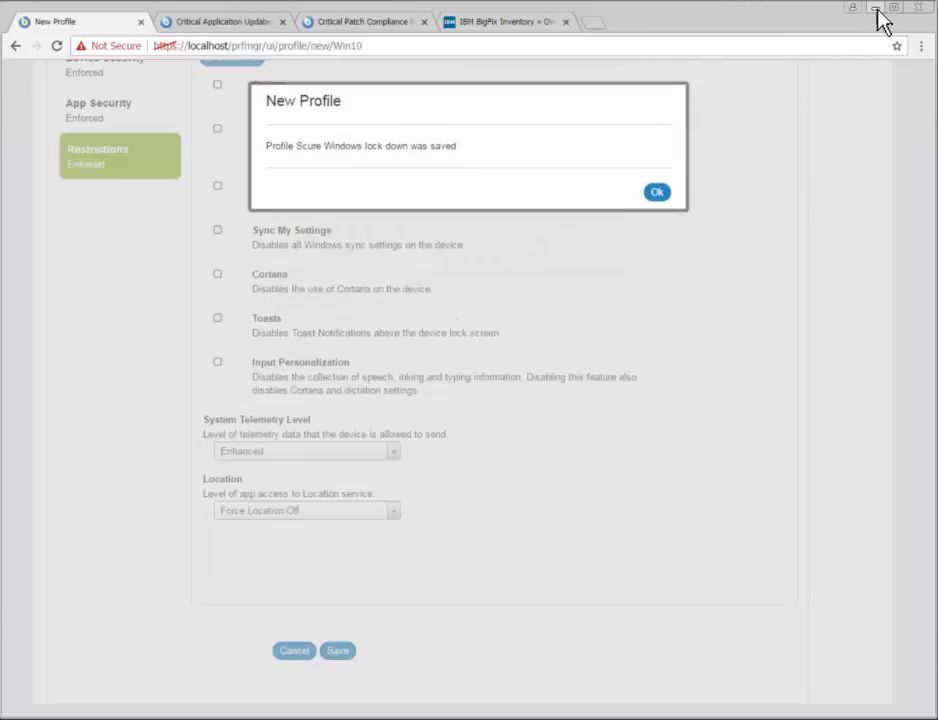
{"action": "left_click", "coordinate": [659, 197]}
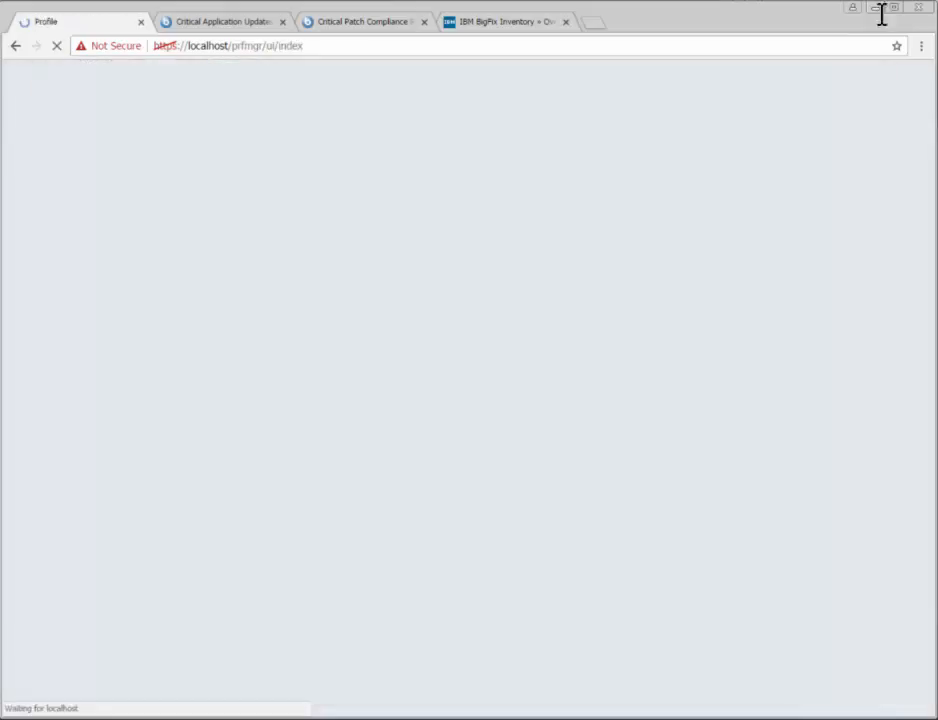
Switch to the IBM BigFix Console and view the applicable computers and description of the Win10 - Basic Lock Down fixlet.
{"action": "left_click", "coordinate": [875, 9]}
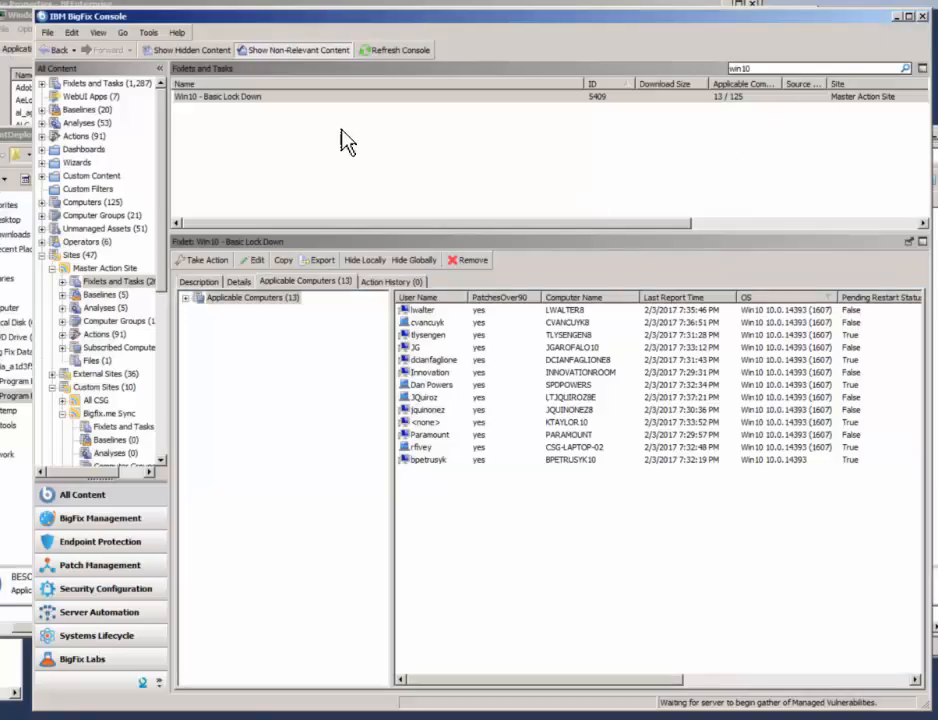
{"action": "left_click", "coordinate": [222, 99]}
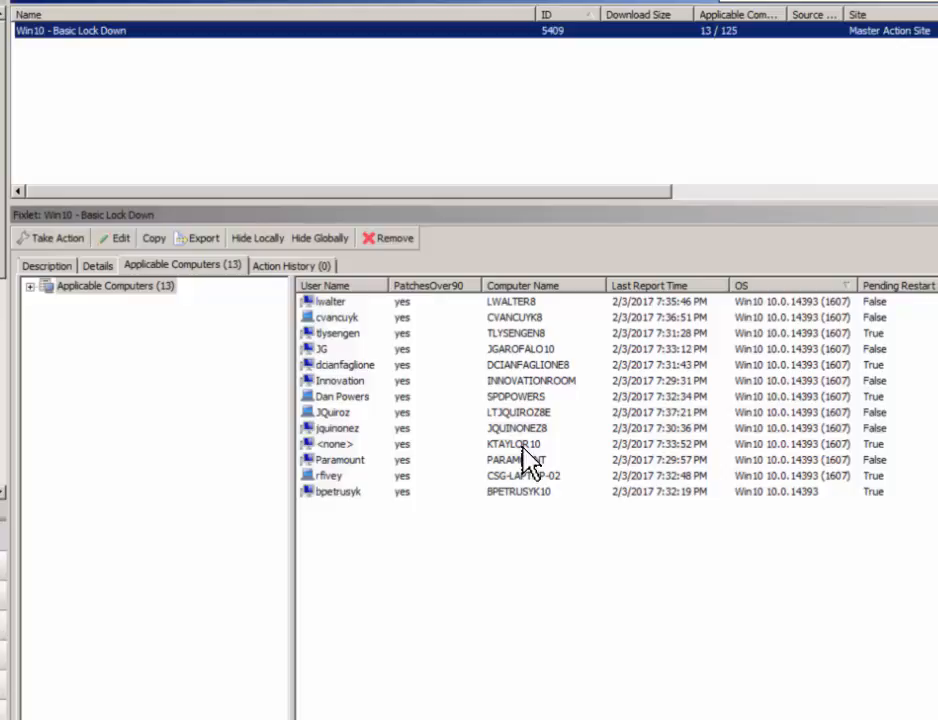
{"action": "left_click", "coordinate": [50, 266]}
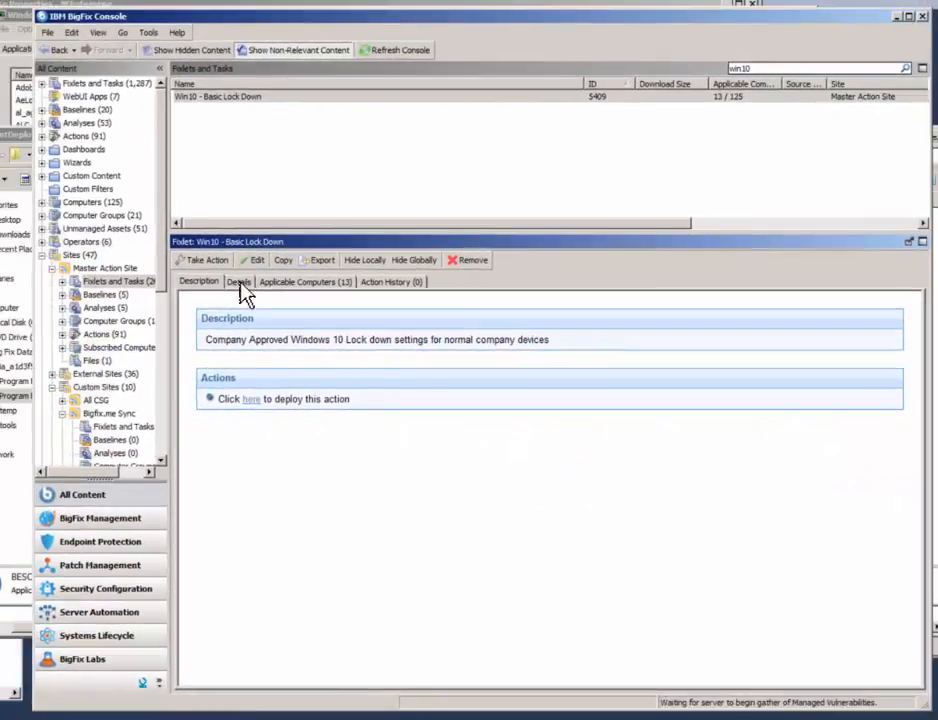
Examine the Win10 - Basic Lock Down fixlet's details, including its action script and relevance expressions.
{"action": "left_click", "coordinate": [97, 266]}
{"action": "scroll", "coordinate": [567, 415], "scroll_direction": "up", "scroll_amount": 20}
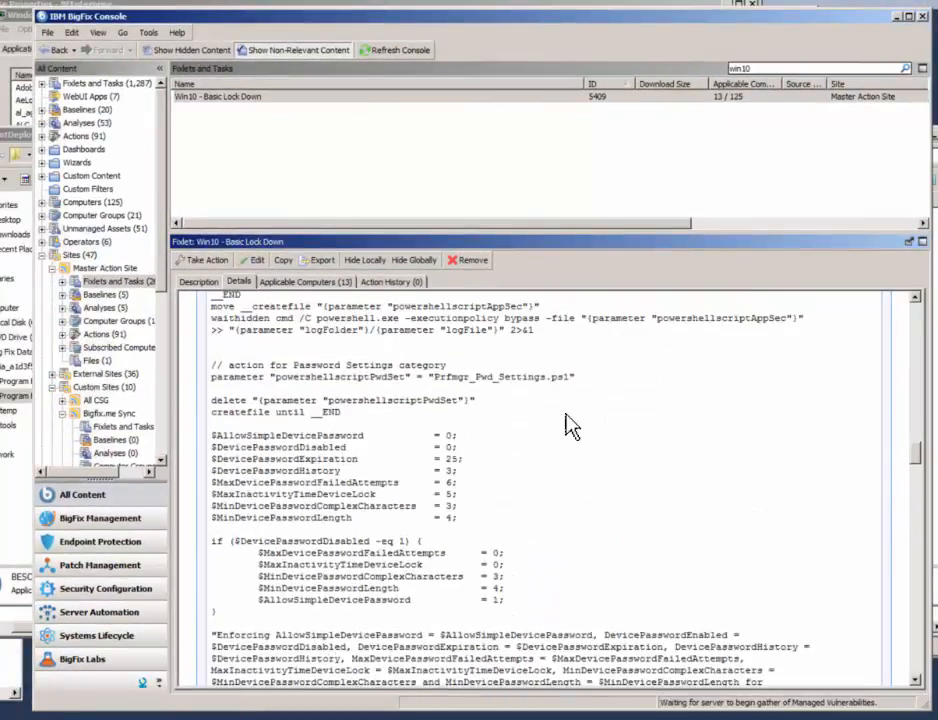
{"action": "scroll", "coordinate": [563, 462], "scroll_direction": "up", "scroll_amount": 10}
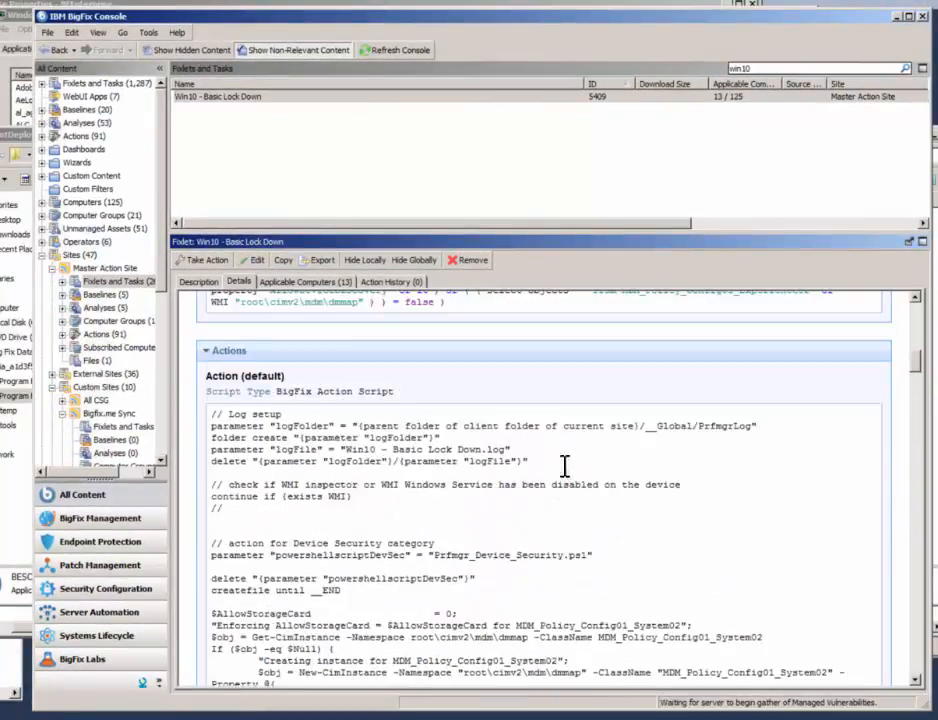
{"action": "scroll", "coordinate": [565, 466], "scroll_direction": "up", "scroll_amount": 15}
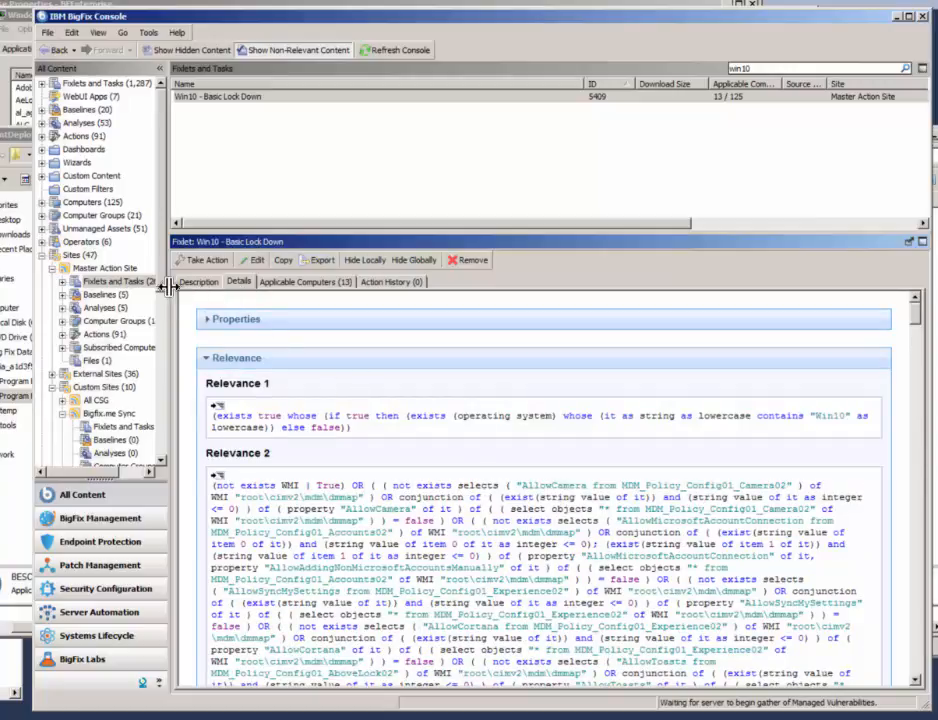
View the fixlets and tasks of the Win10 Adoption custom site and switch back to the profiles list in the browser.
{"action": "scroll", "coordinate": [160, 298], "scroll_direction": "down", "scroll_amount": 3}
{"action": "scroll", "coordinate": [160, 350], "scroll_direction": "down", "scroll_amount": 5}
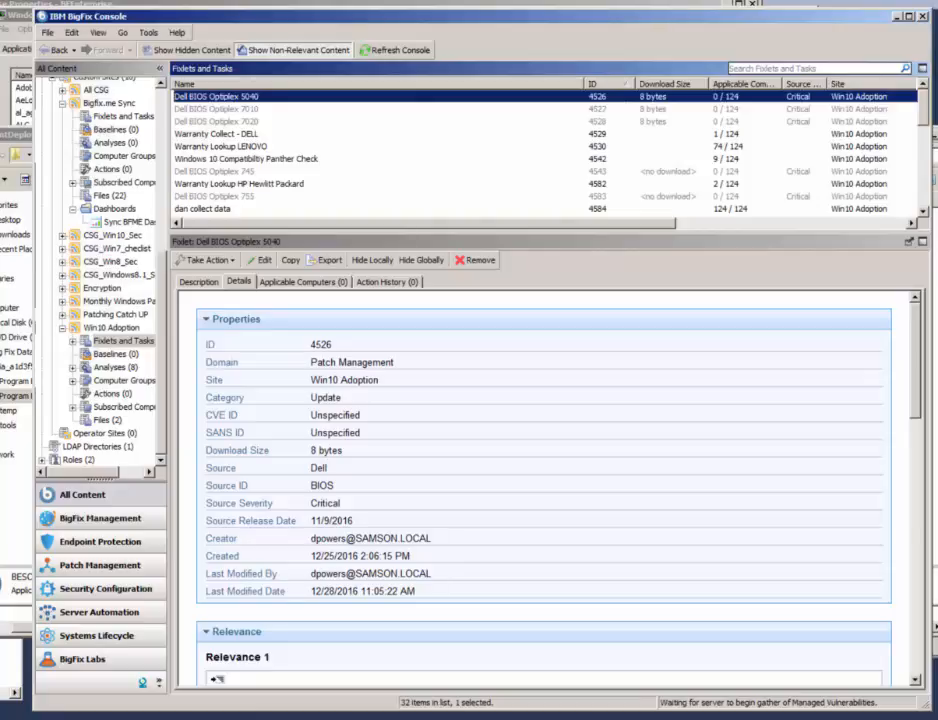
{"action": "left_click", "coordinate": [105, 716]}
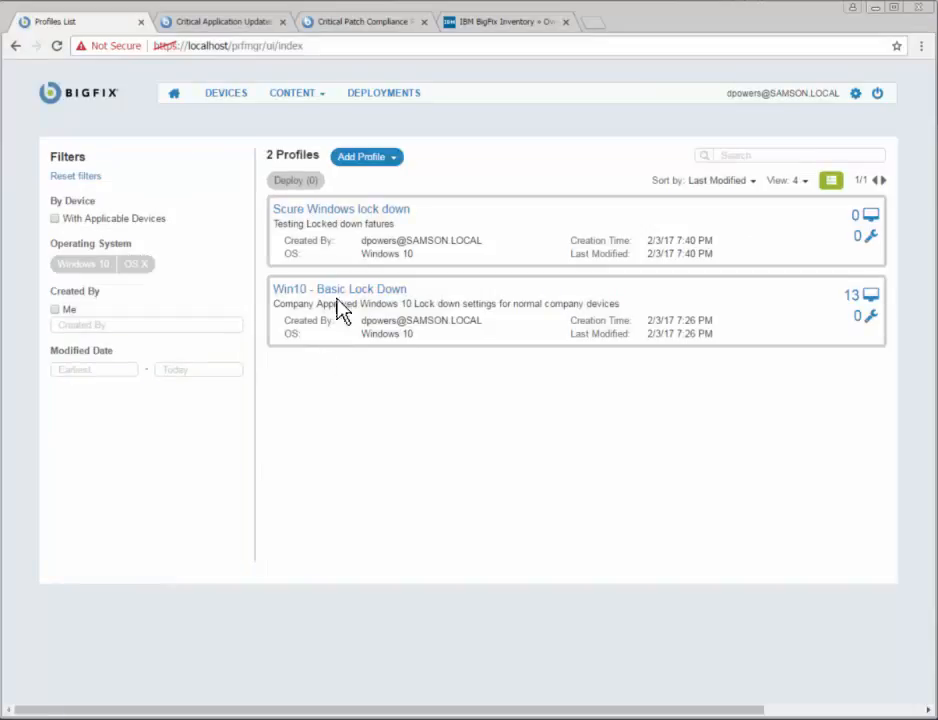